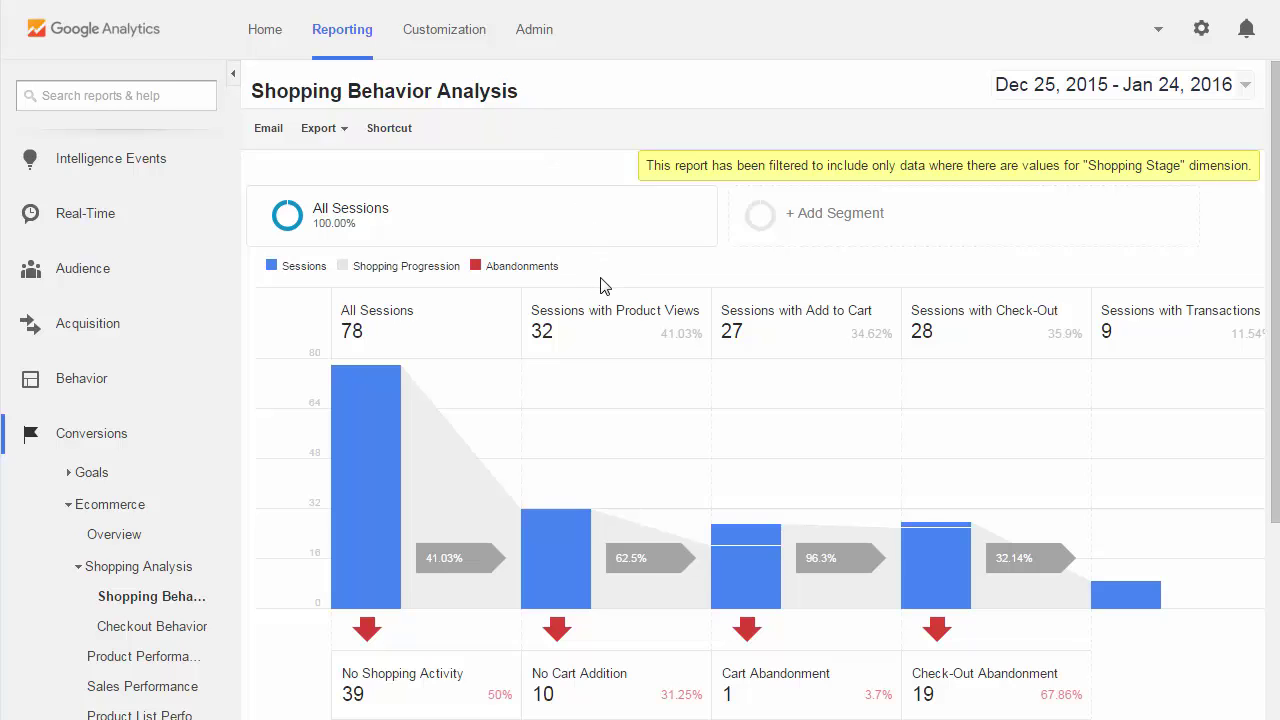
# Step: Scroll the Shopping Behavior report down to the User Type table and back up
pyautogui.scroll(-2, 600, 287)
pyautogui.scroll(-2, 600, 287)
pyautogui.scroll(-2, 597, 288)
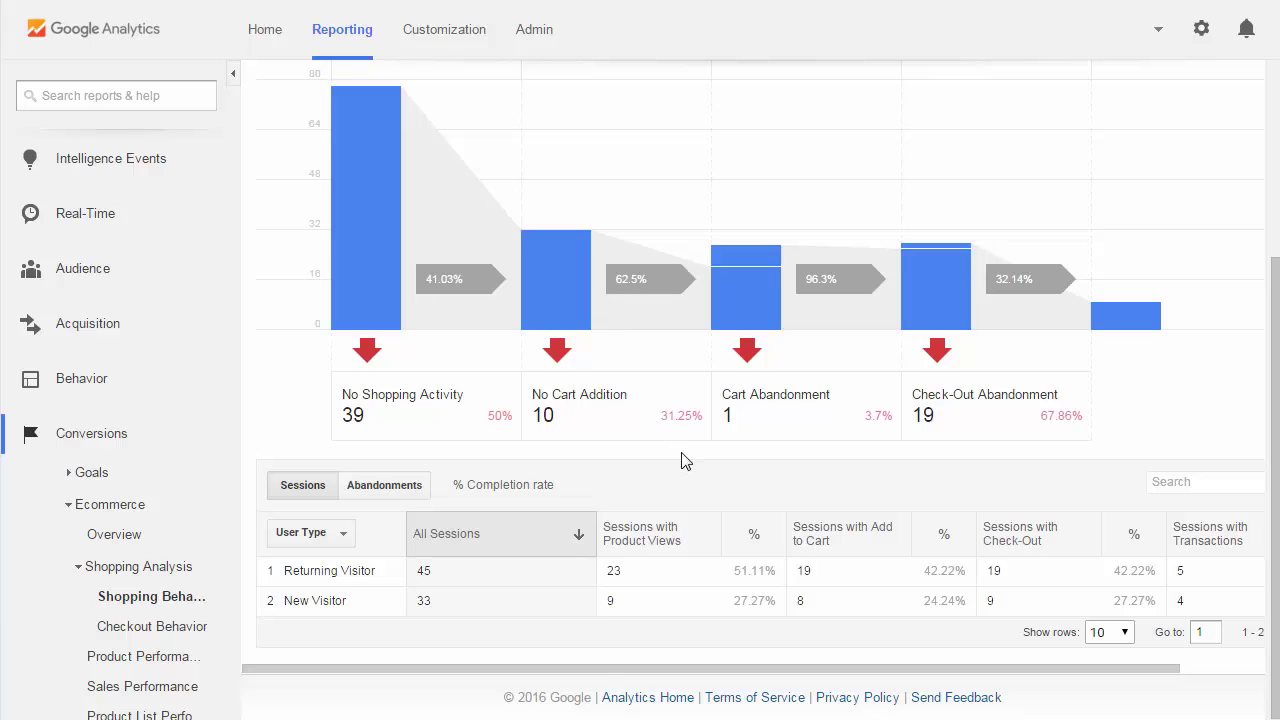
pyautogui.scroll(2, 681, 460)
pyautogui.scroll(2, 684, 459)
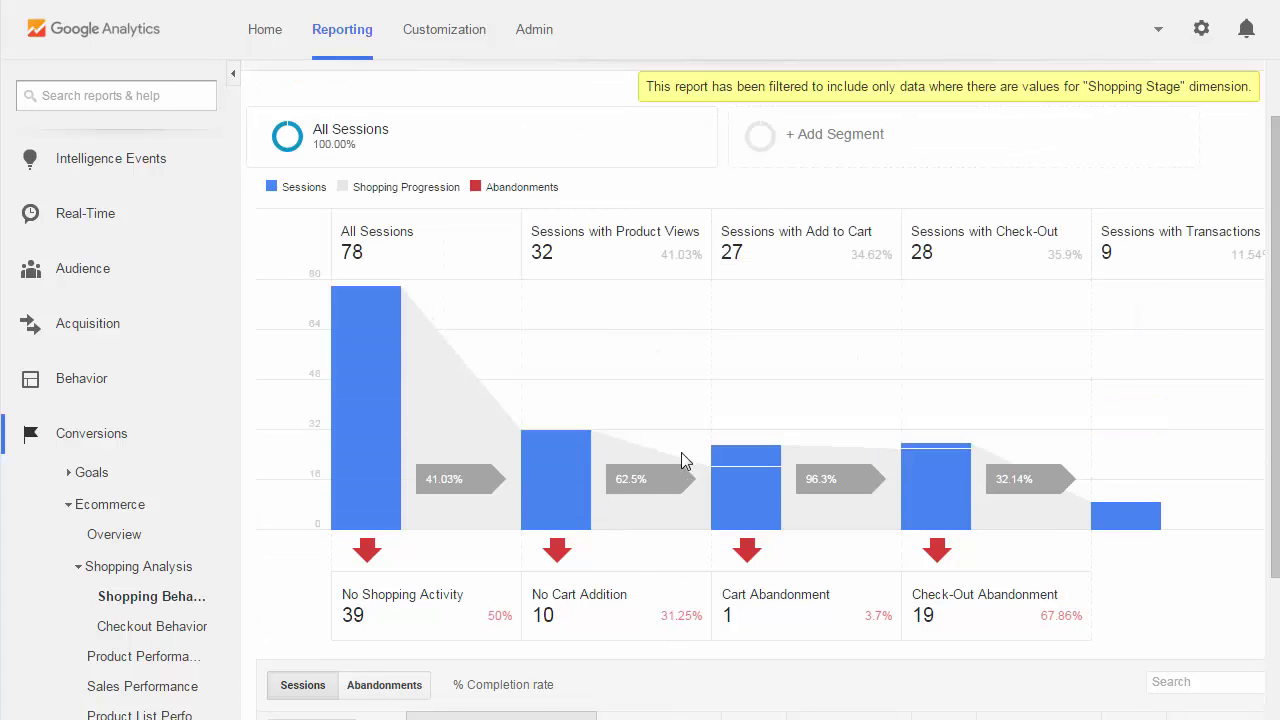
pyautogui.scroll(1, 681, 460)
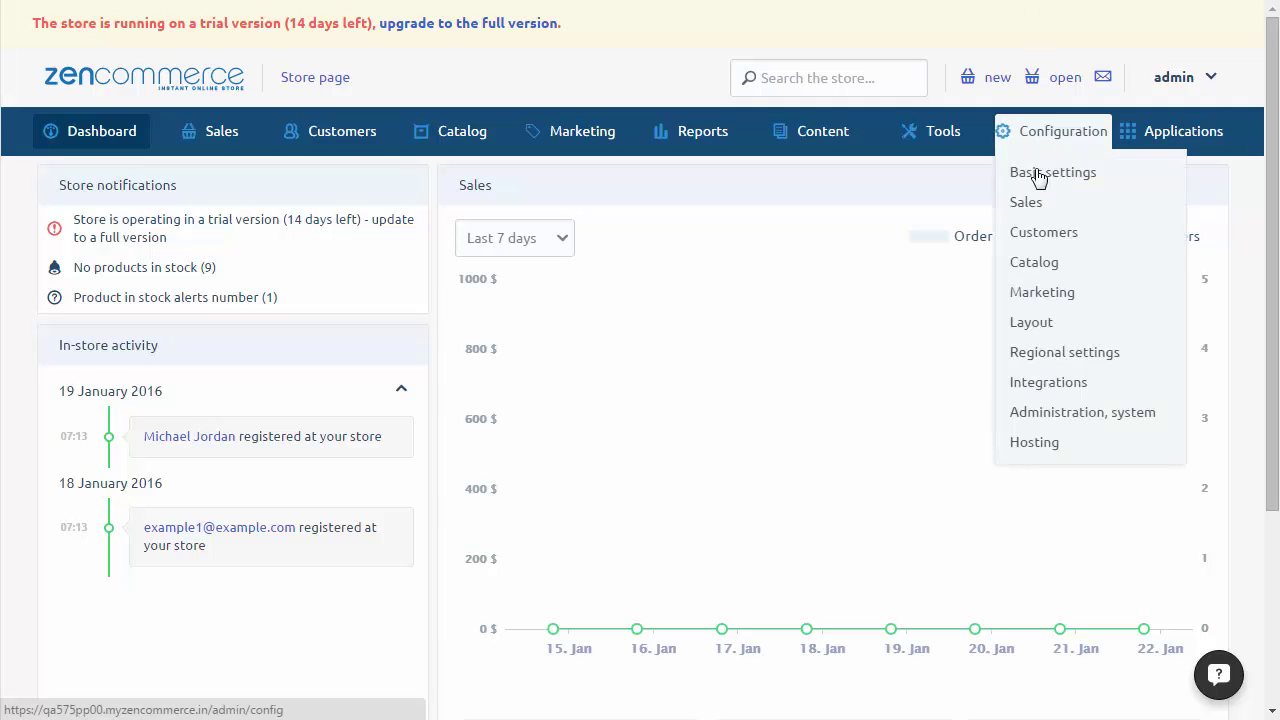
pyautogui.moveTo(1048, 382)
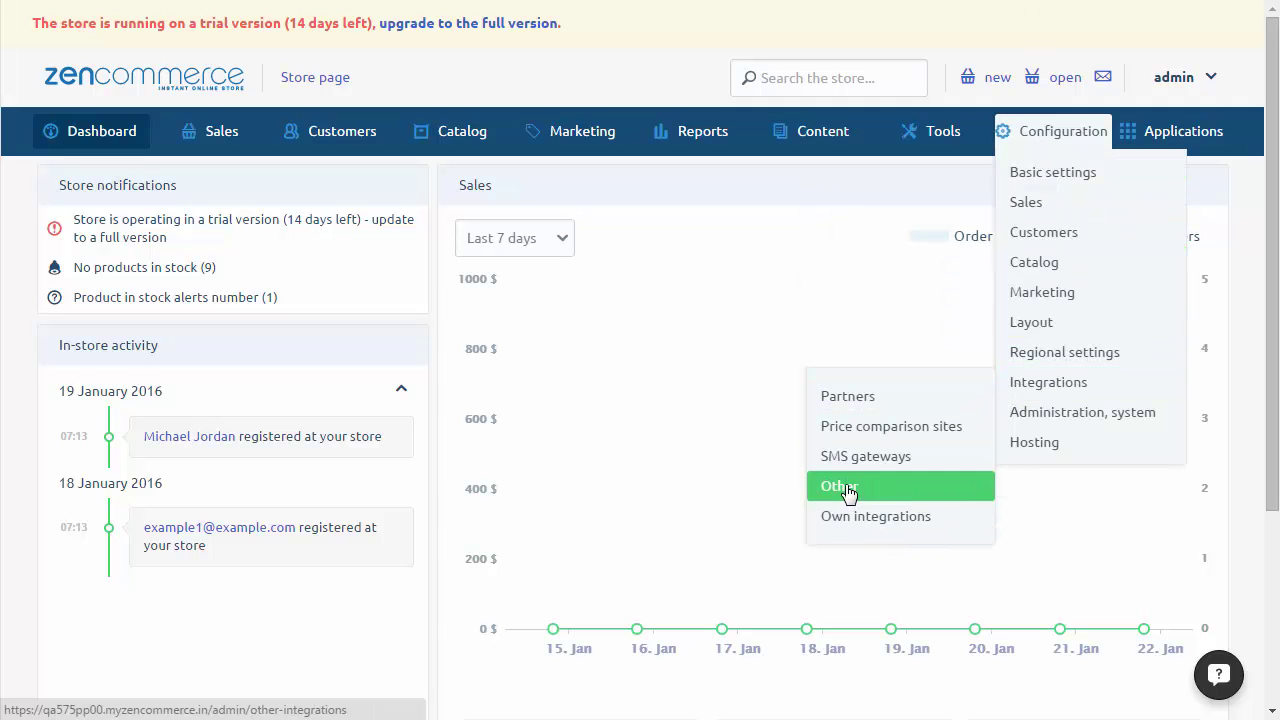
# Step: Activate Google Analytics with account ID UA-XXXXXX-X, the Universal Analytics engine and Enhanced E-commerce on
pyautogui.click(830, 487)
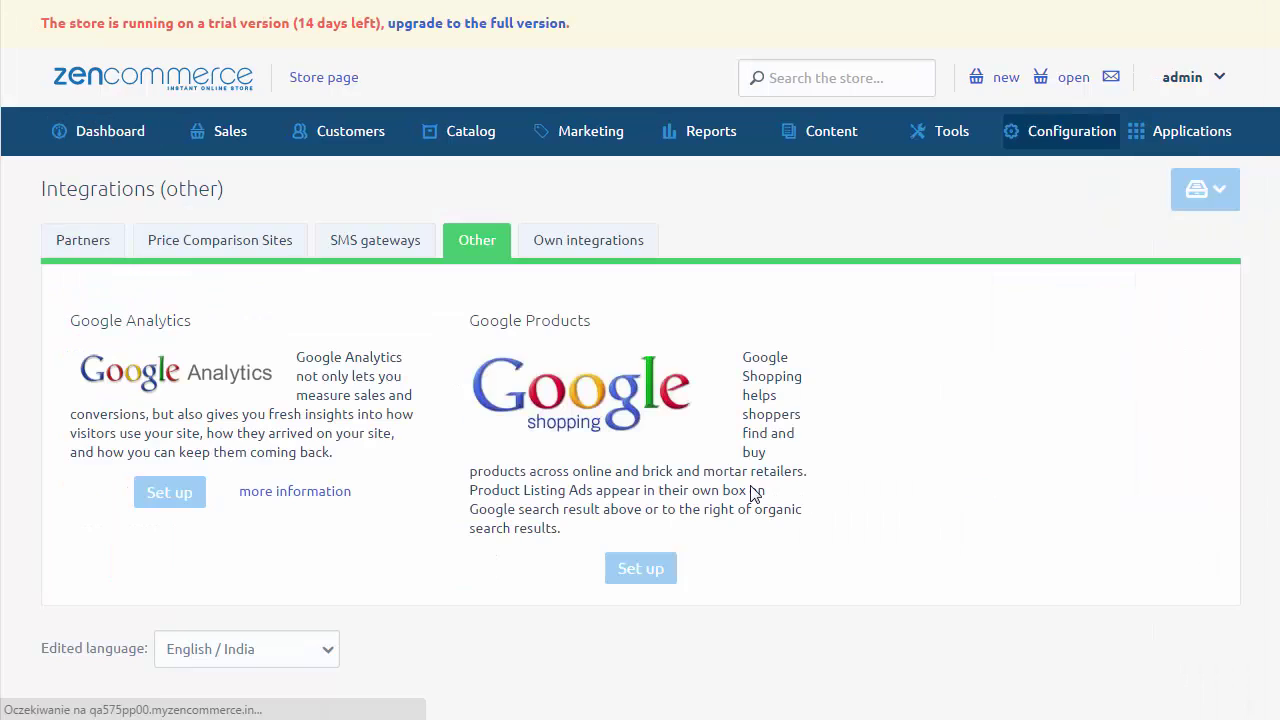
pyautogui.click(160, 494)
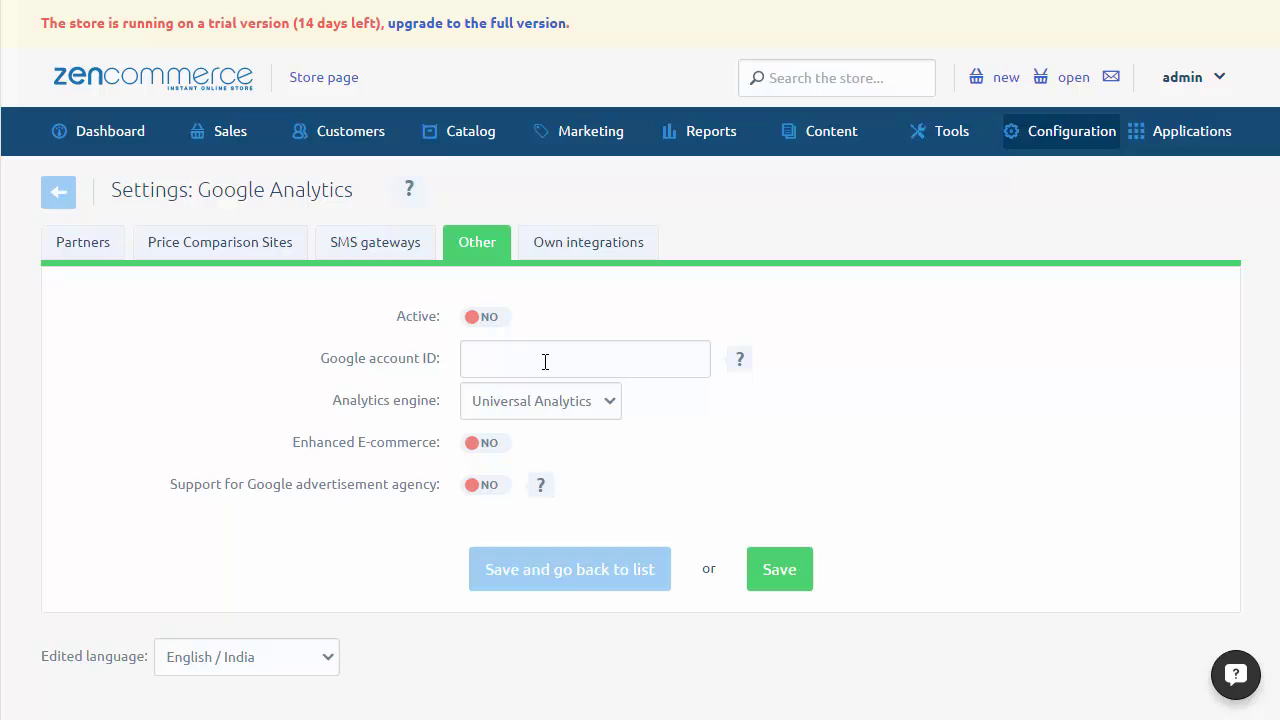
pyautogui.click(475, 320)
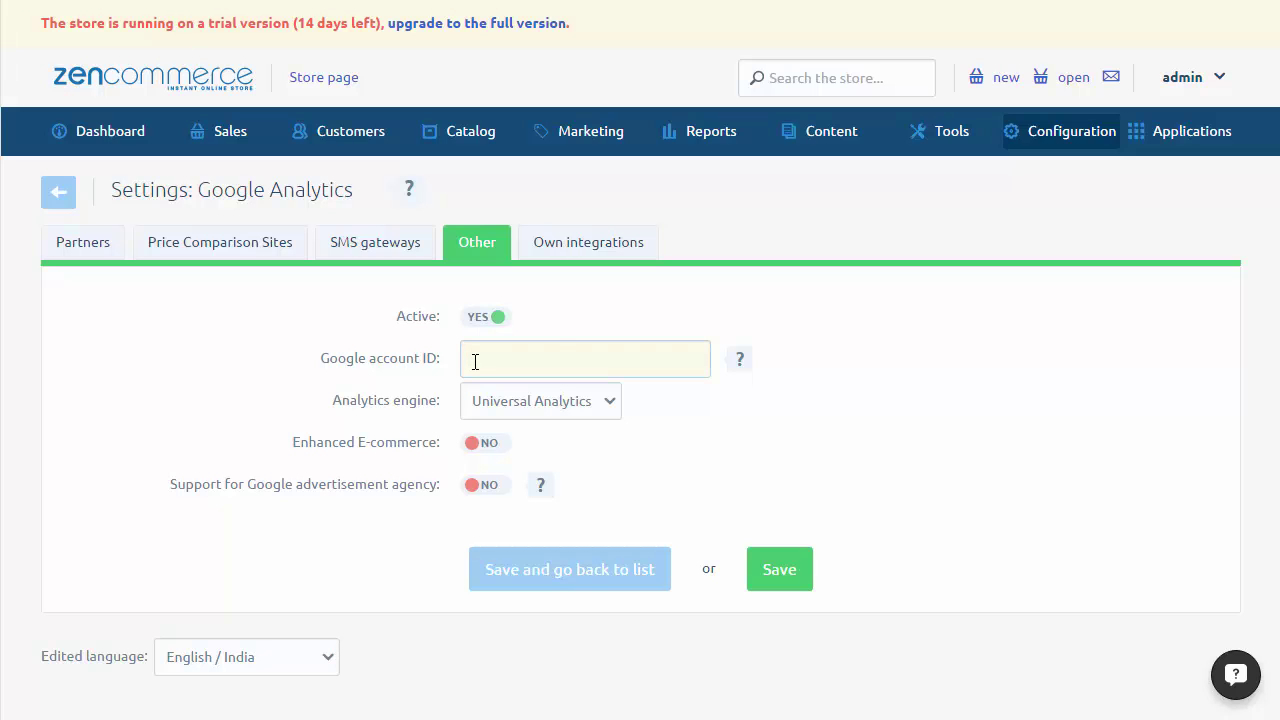
pyautogui.write('UA-XXXXXX-X')
pyautogui.click(613, 409)
pyautogui.click(588, 429)
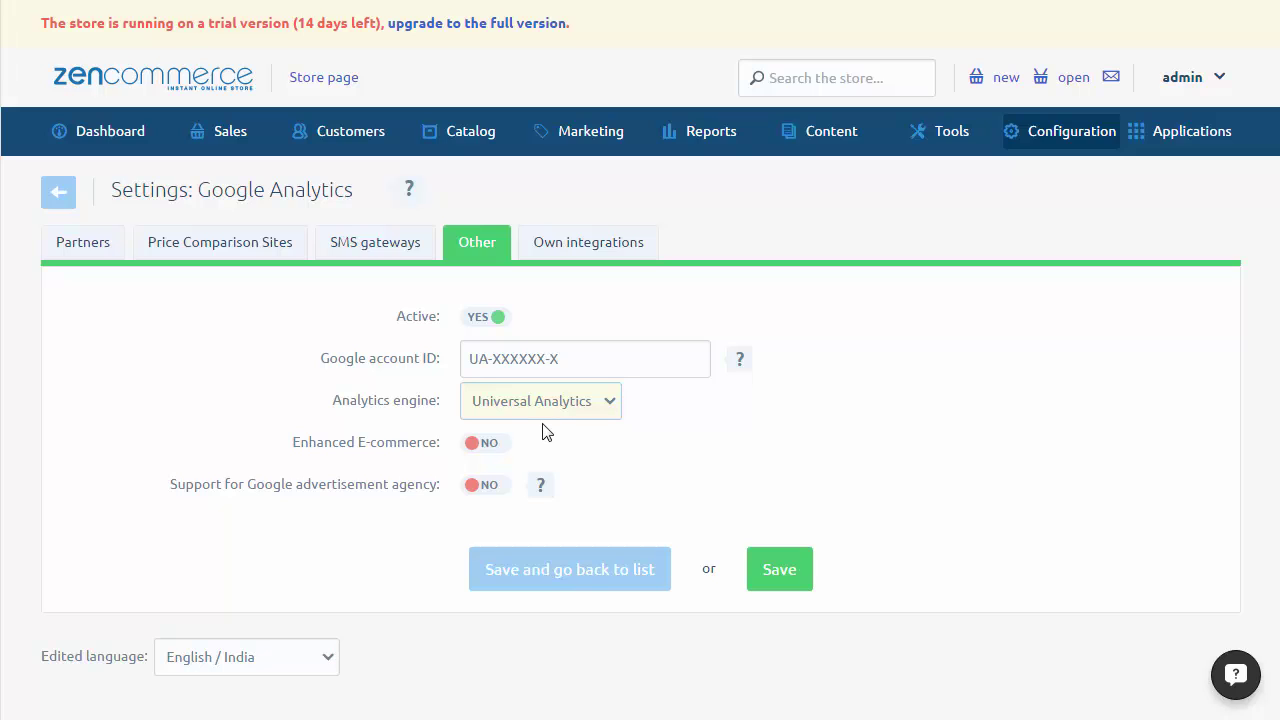
pyautogui.click(484, 444)
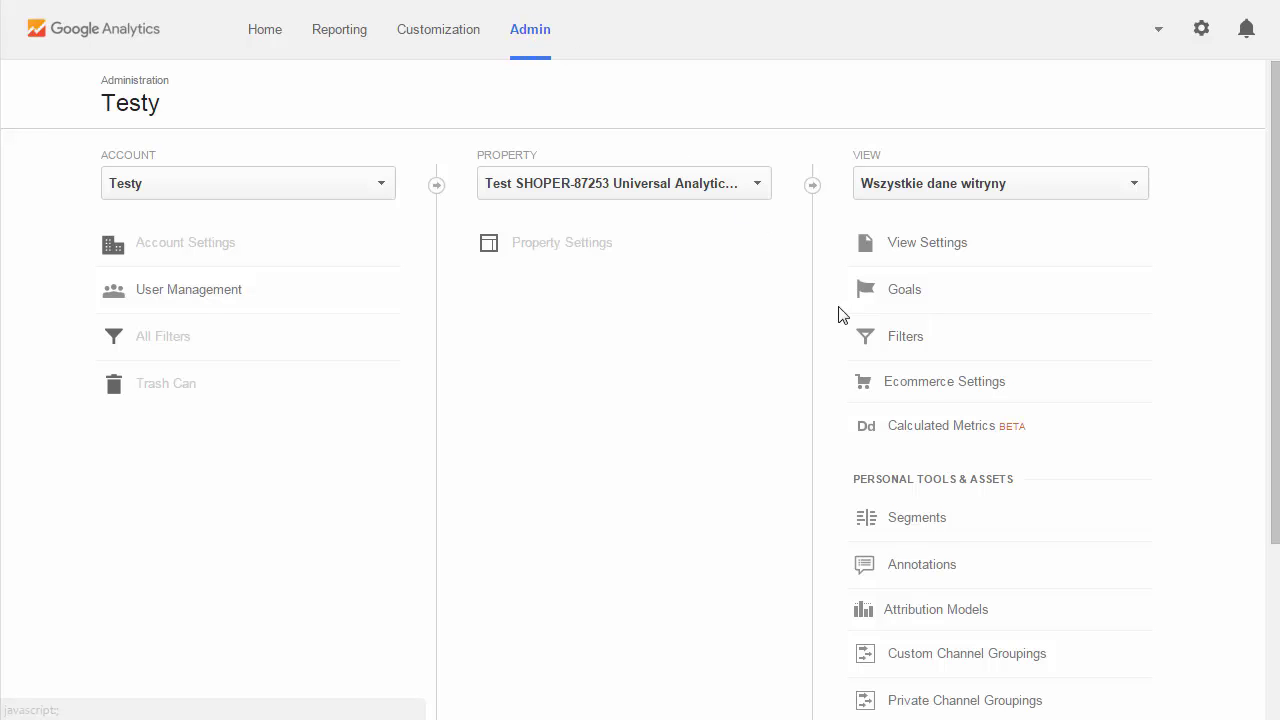
pyautogui.click(928, 388)
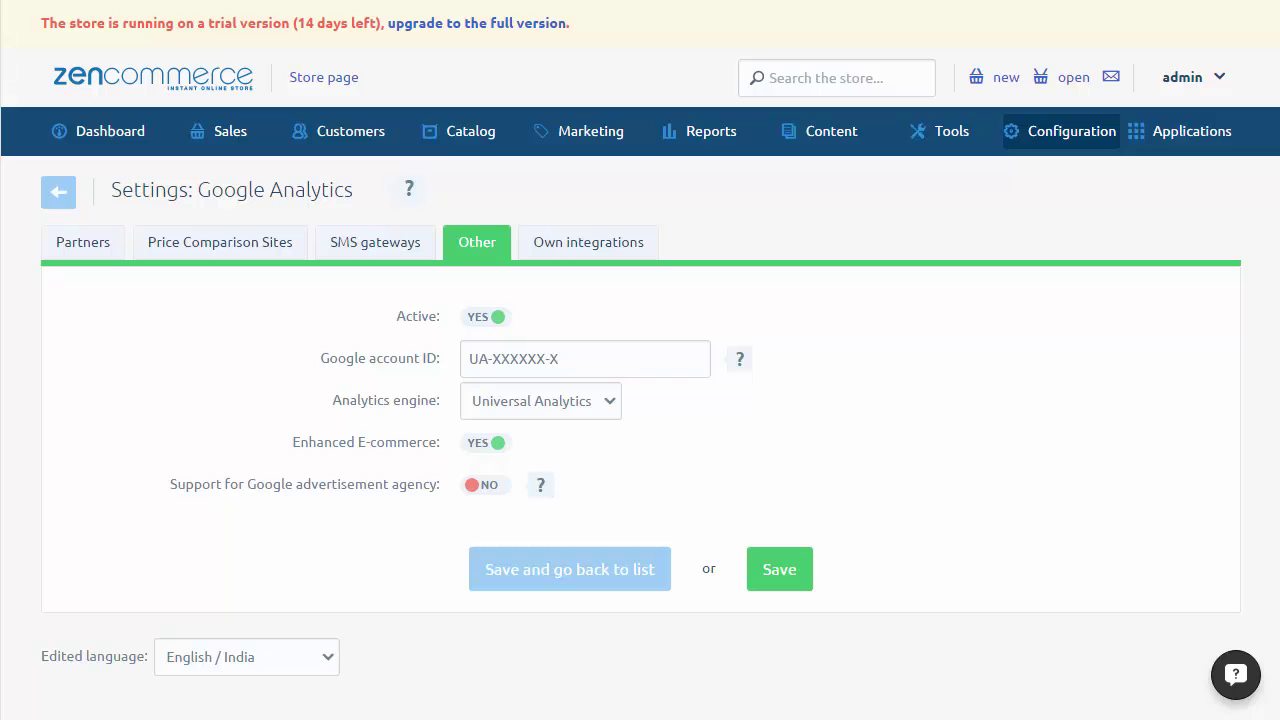
pyautogui.moveTo(1062, 131)
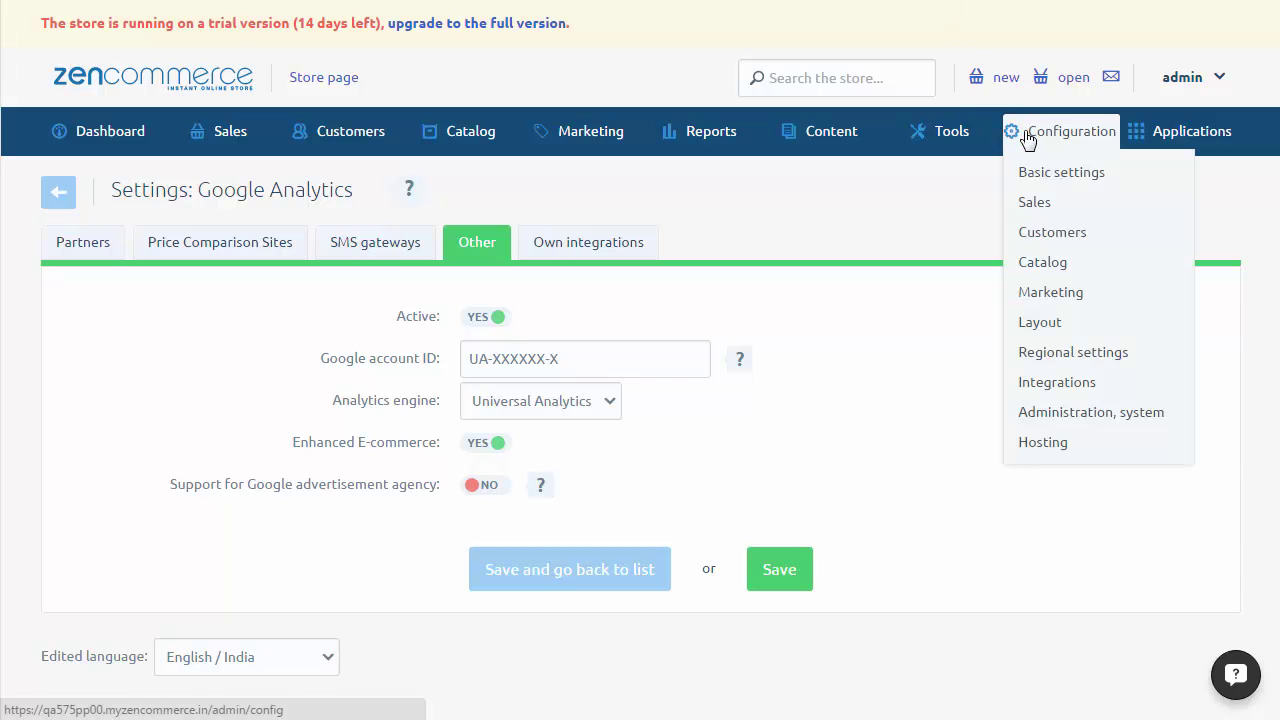
pyautogui.moveTo(1034, 202)
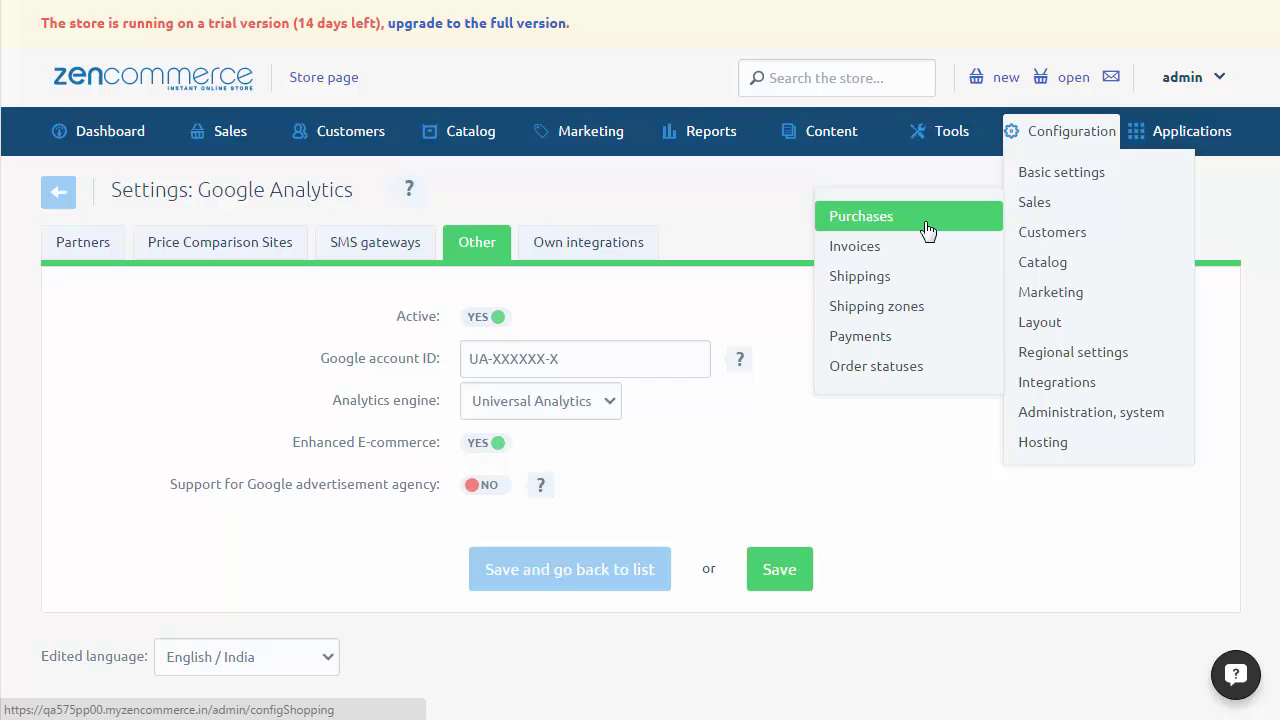
# Step: Open the PayPal Express Checkout method from the store's Payments settings
pyautogui.click(865, 337)
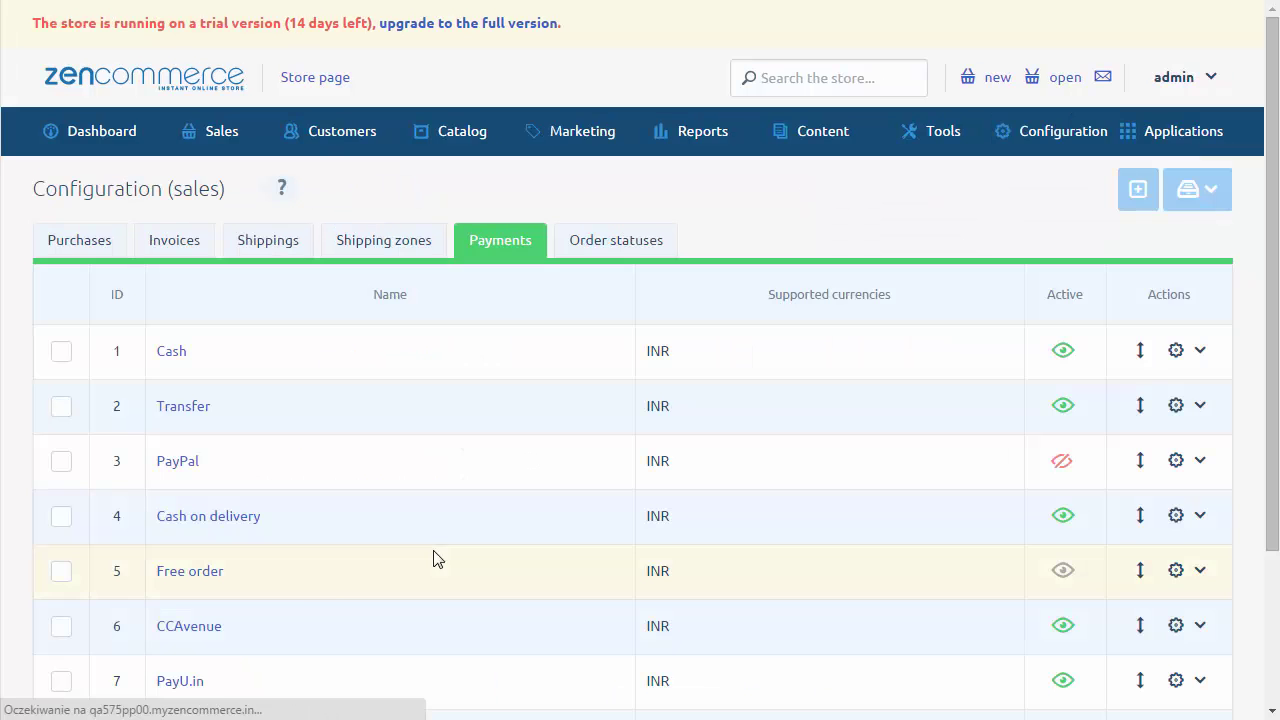
pyautogui.scroll(-3, 280, 620)
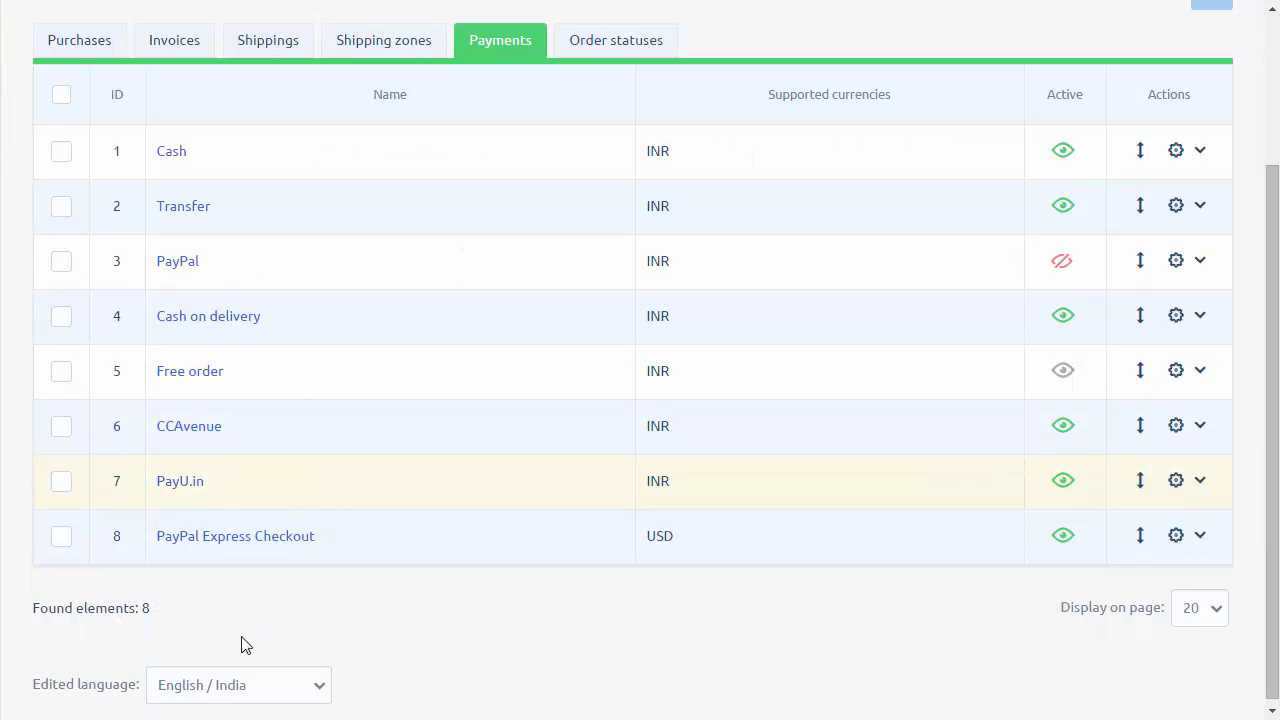
pyautogui.click(285, 536)
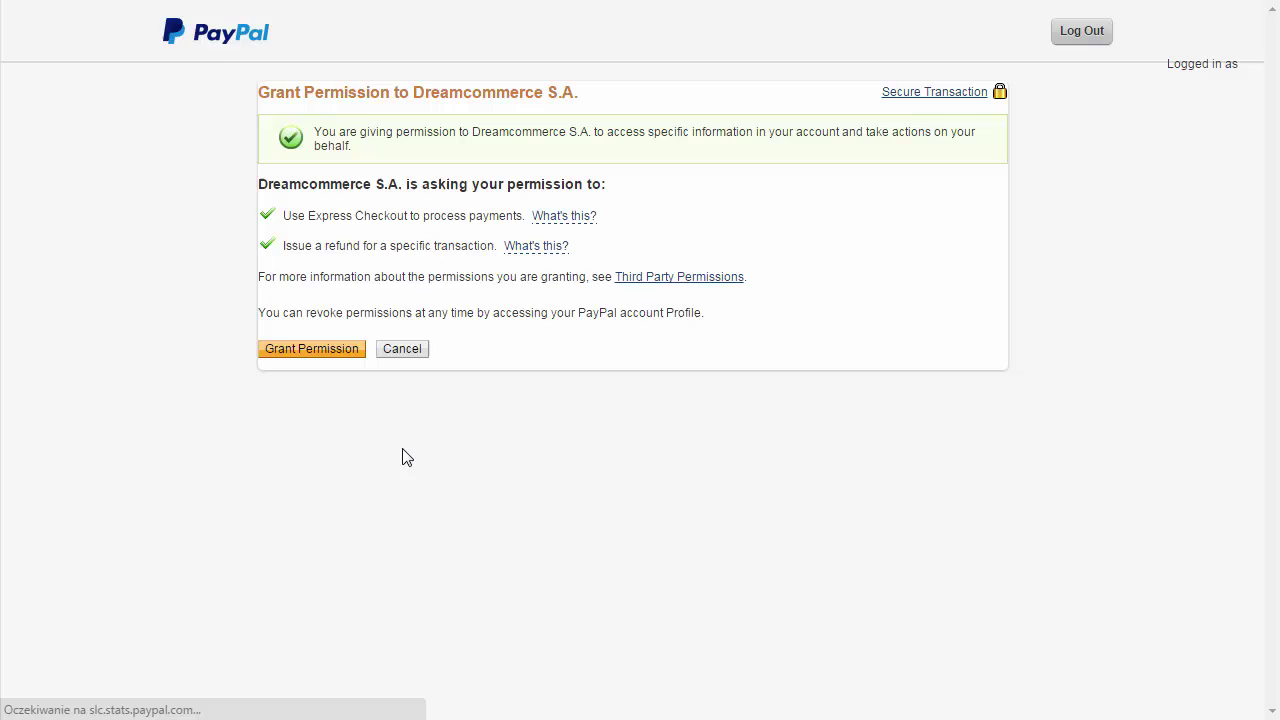
# Step: Grant PayPal permission for Express Checkout payments and refunds
pyautogui.click(308, 356)
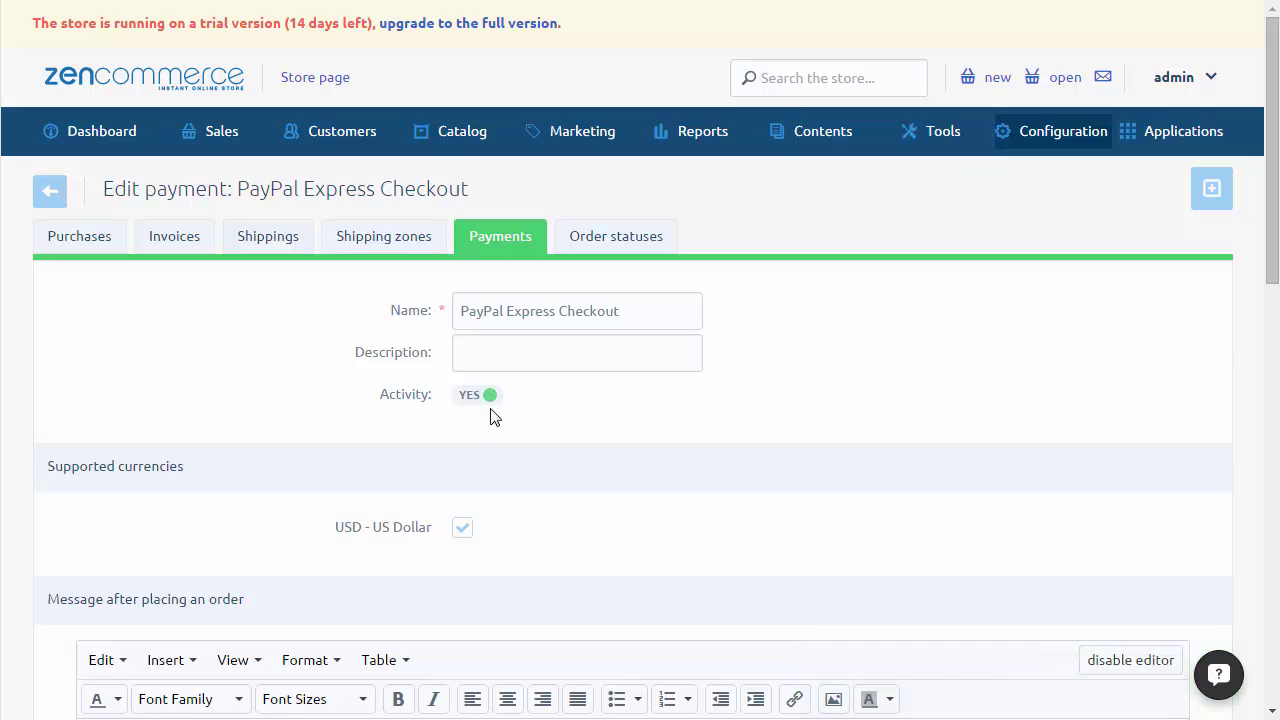
pyautogui.click(491, 401)
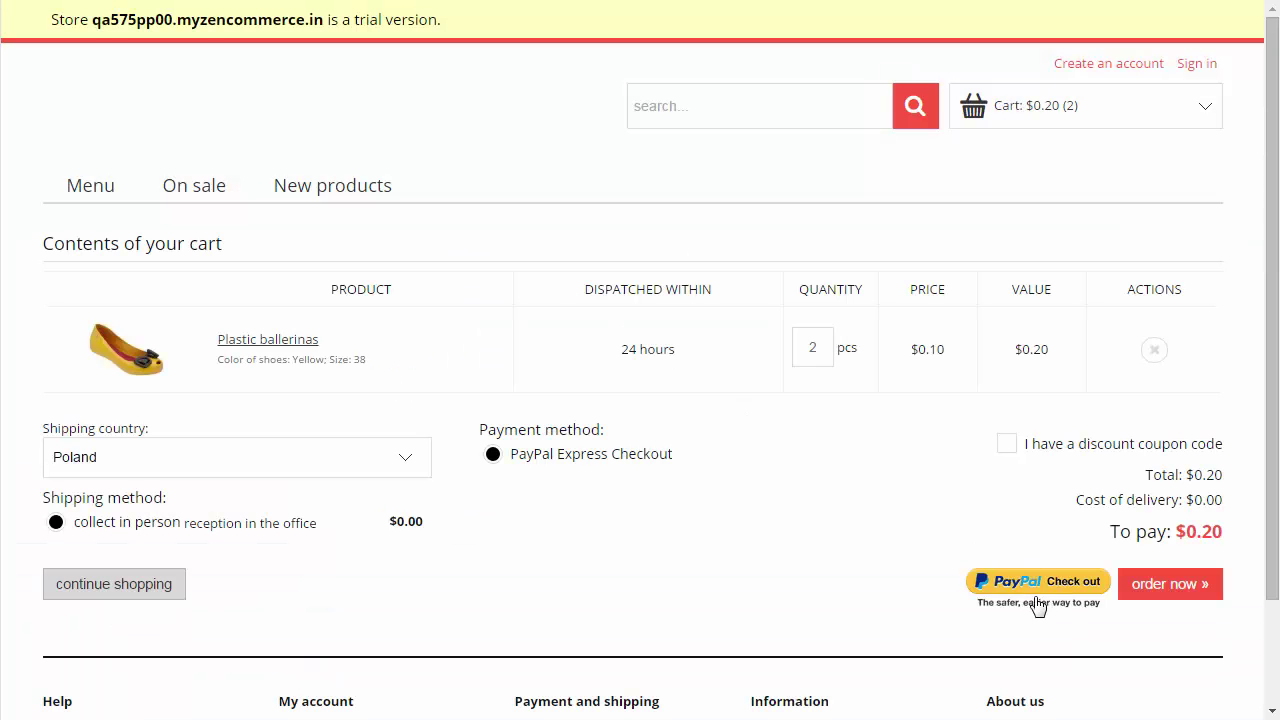
# Step: Check out the cart with PayPal using phone 000000000 and confirm the $0.20 order
pyautogui.click(1052, 600)
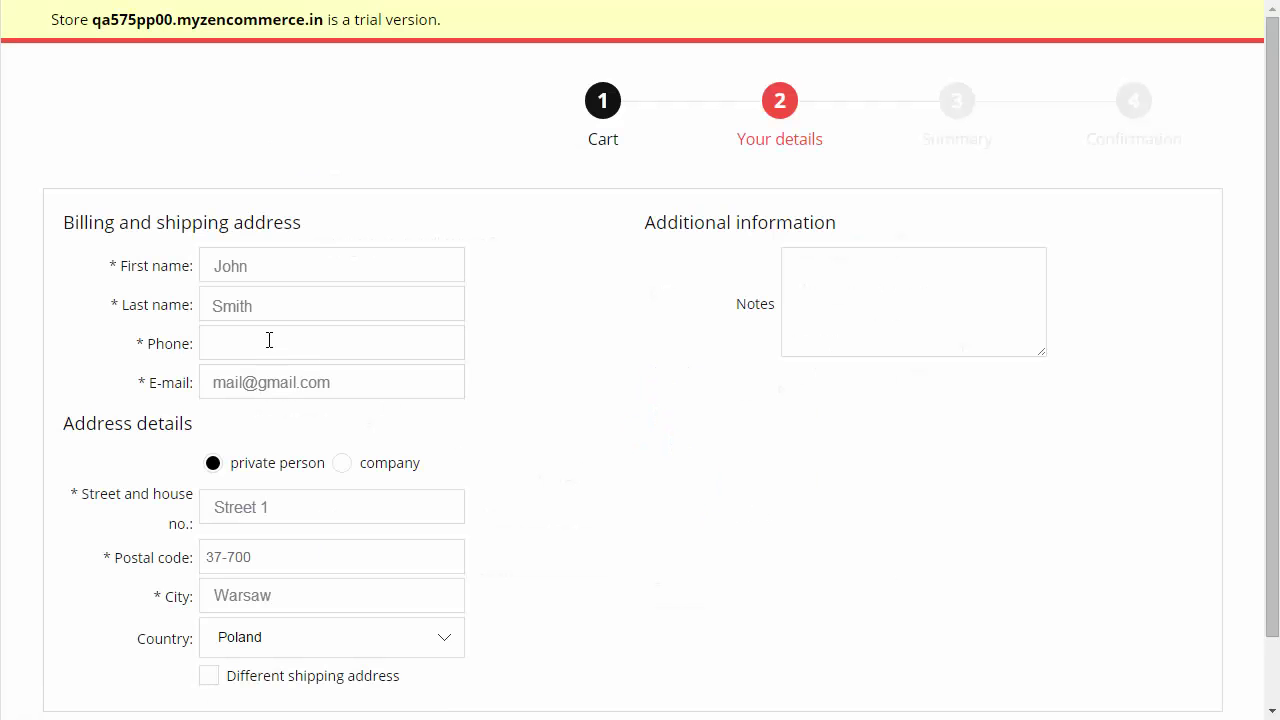
pyautogui.click(265, 336)
pyautogui.write('000000')
pyautogui.write('000')
pyautogui.scroll(-1, 775, 554)
pyautogui.click(1166, 672)
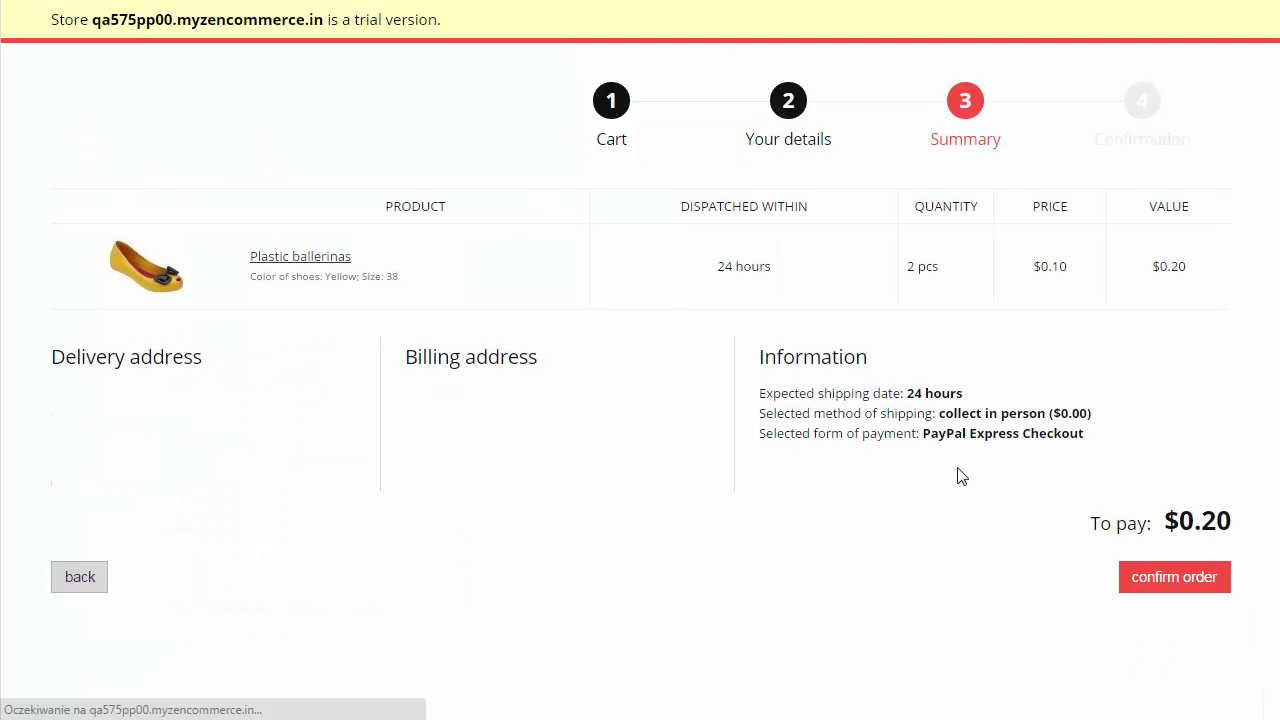
pyautogui.click(1196, 583)
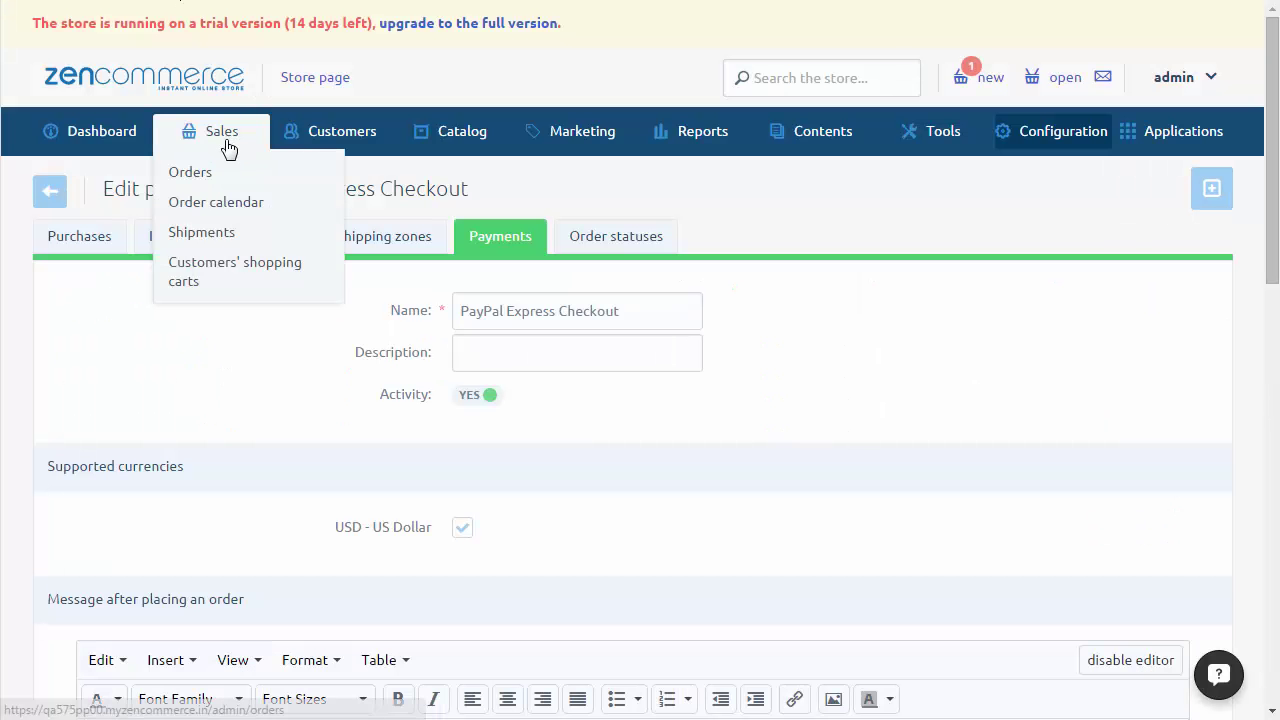
# Step: Open the new $0.20 order from Sales > Orders and check its PayPal payment shows paid
pyautogui.click(218, 172)
pyautogui.click(1192, 428)
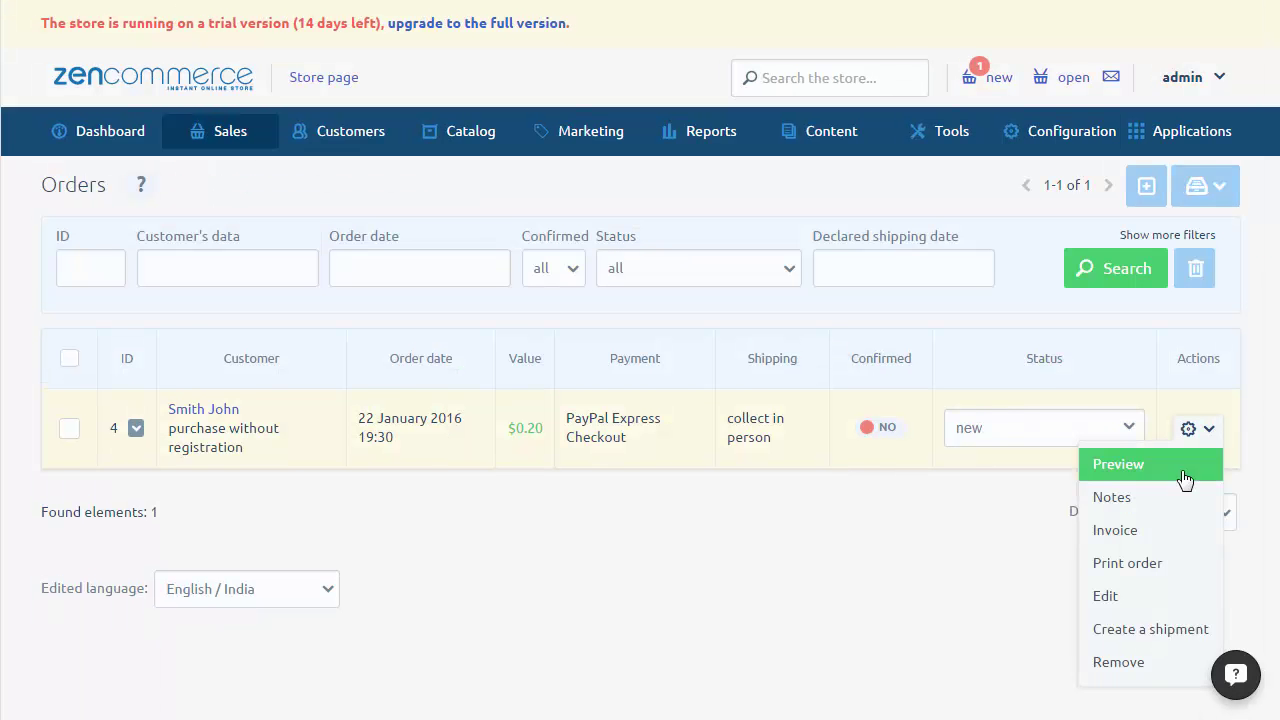
pyautogui.click(1134, 597)
pyautogui.scroll(-2, 1001, 370)
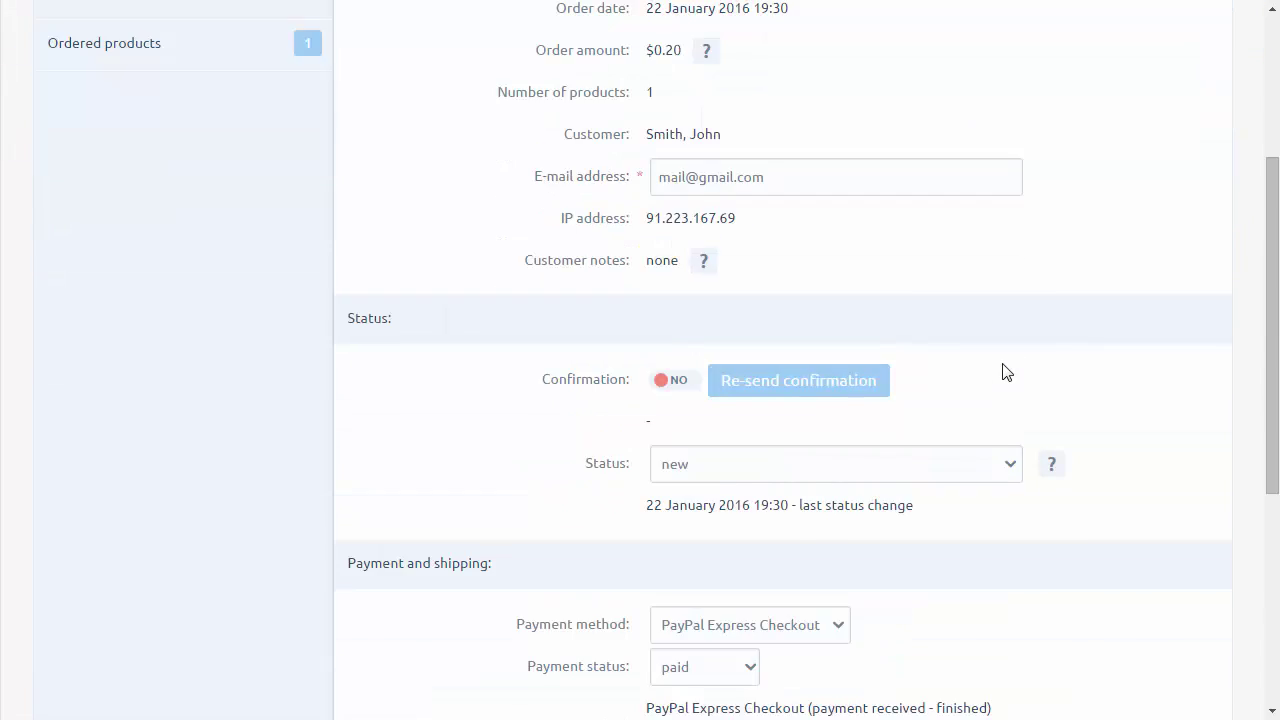
pyautogui.scroll(-3, 1003, 369)
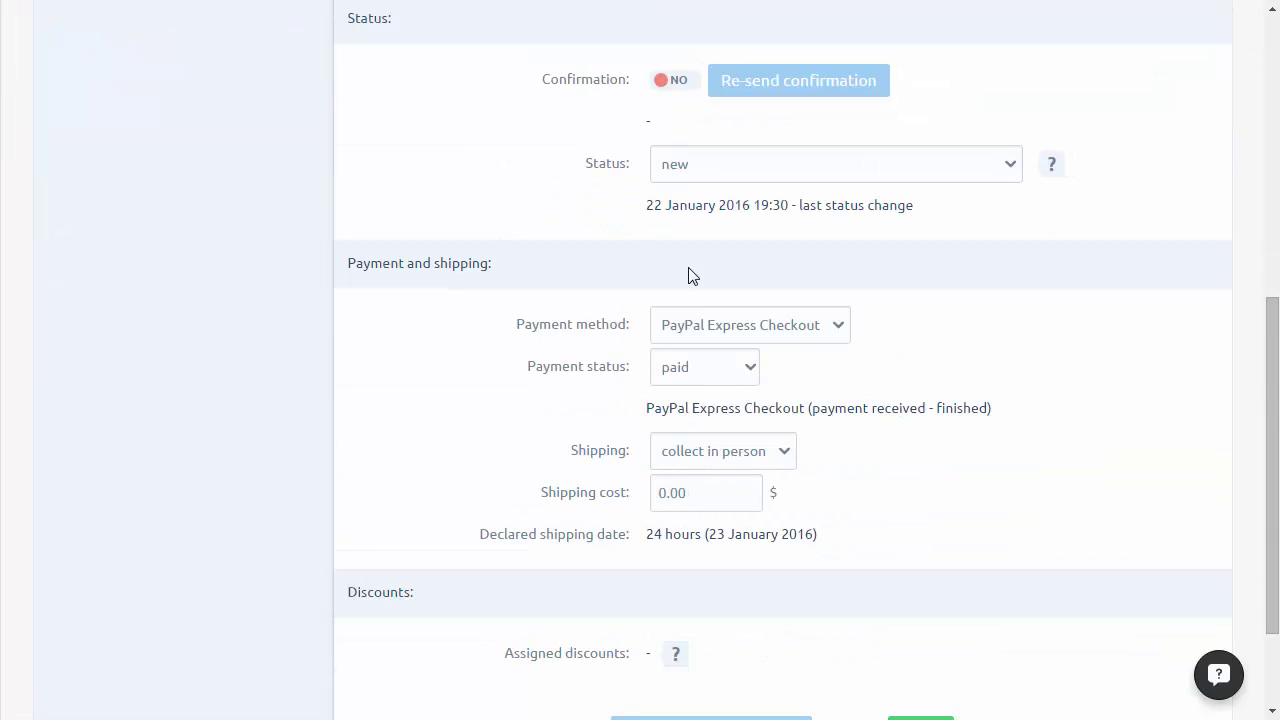